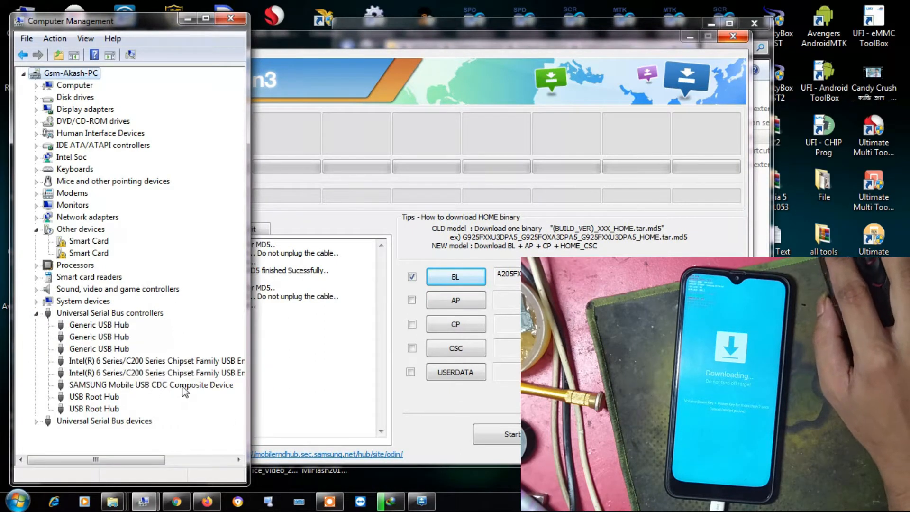
Load the CP_A205FDDS9BTI1 file into the CP slot and the CSC_OMC_OLM_A205FOLM9BTI2 file into the CSC slot from the A205f folder.
click(391, 47)
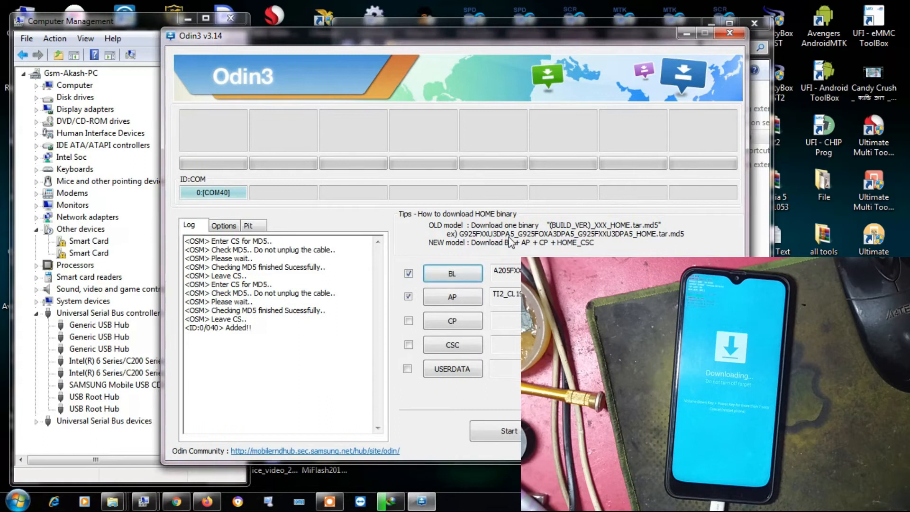
click(462, 326)
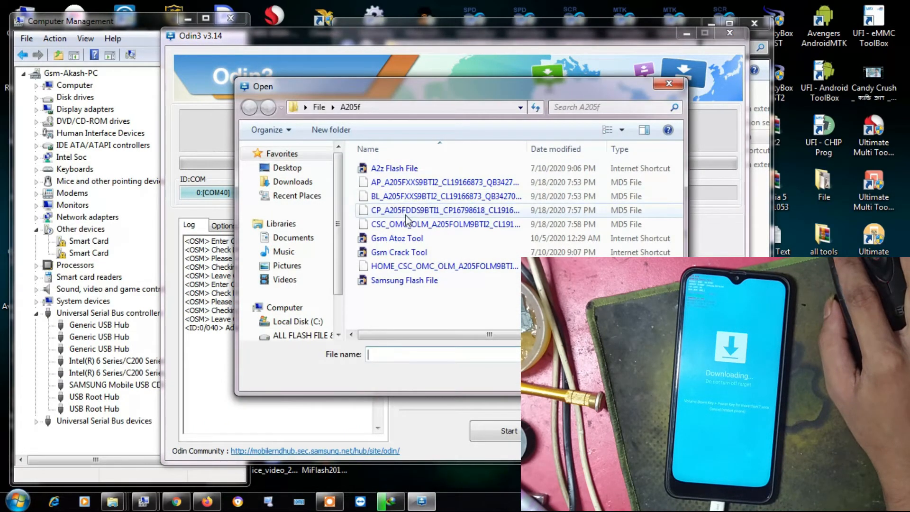
click(405, 213)
double_click(405, 214)
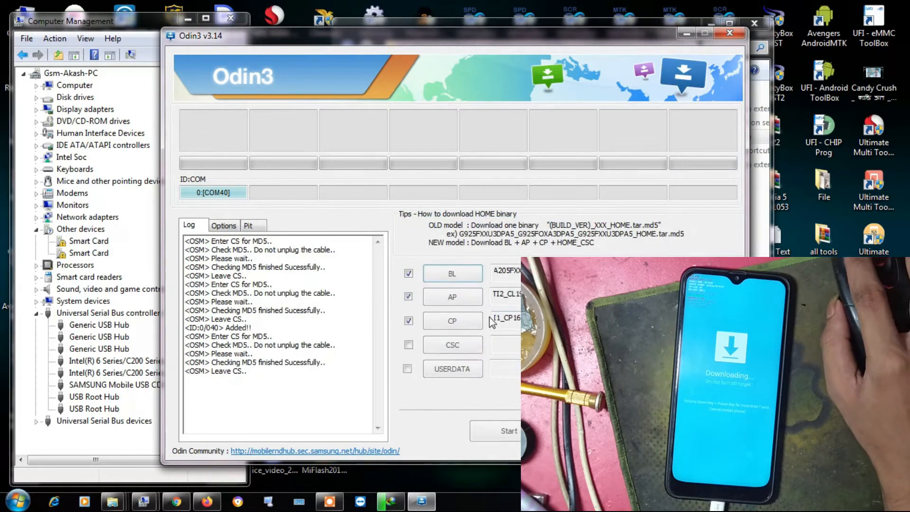
click(467, 356)
click(386, 166)
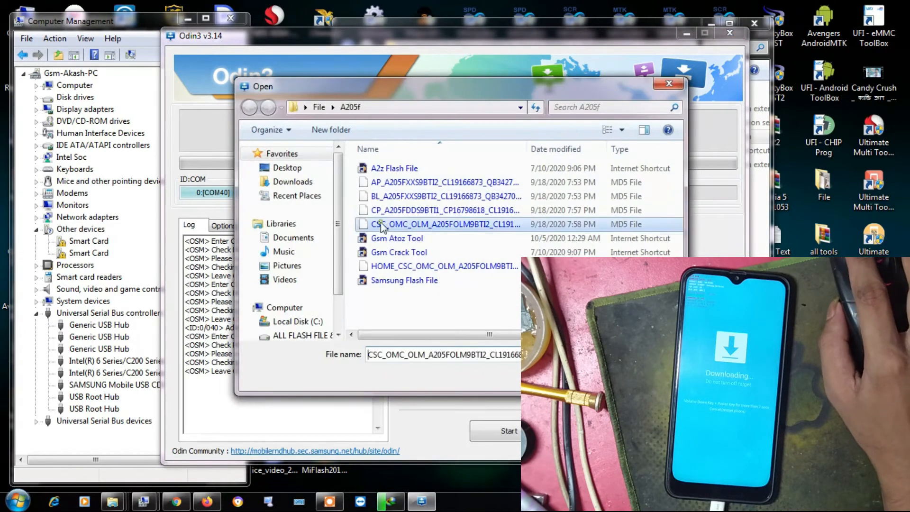
double_click(386, 167)
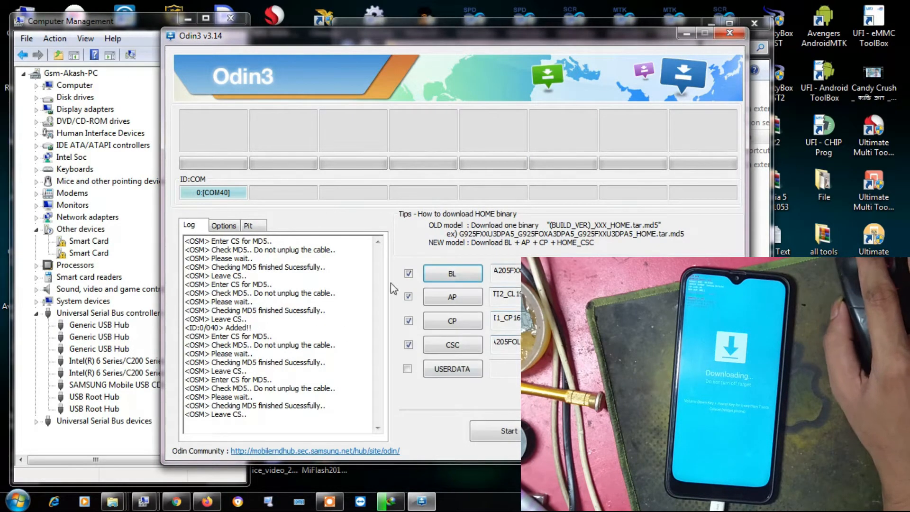
Try to flash the phone with the loaded BL, AP, CP and CSC files from the A205f folder.
click(509, 432)
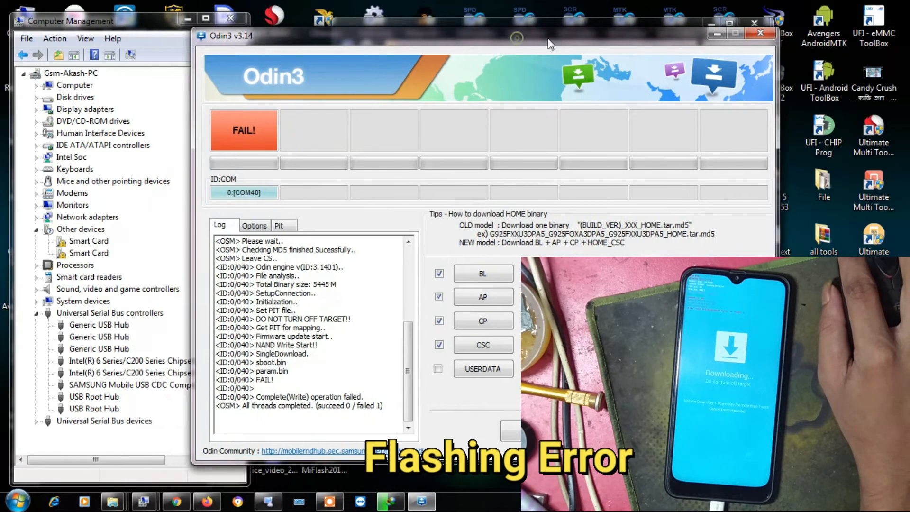
drag(520, 44, 525, 42)
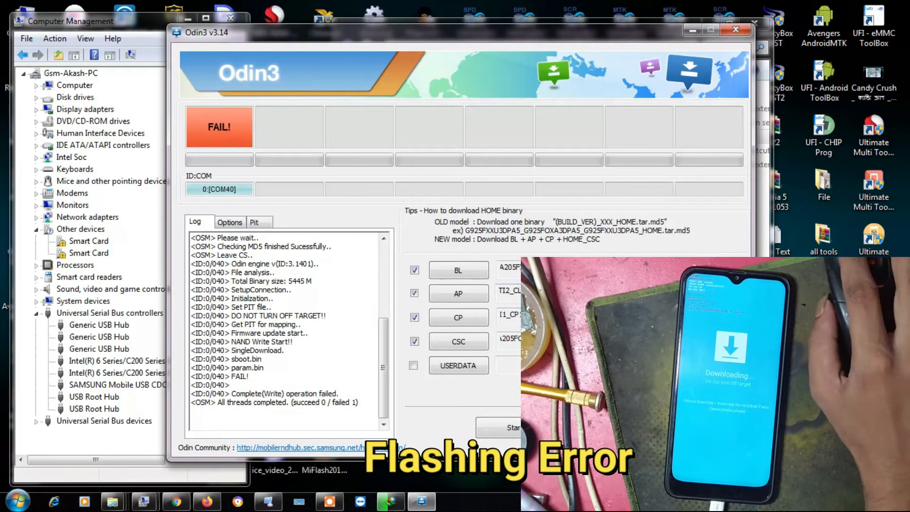
drag(61, 28, 50, 41)
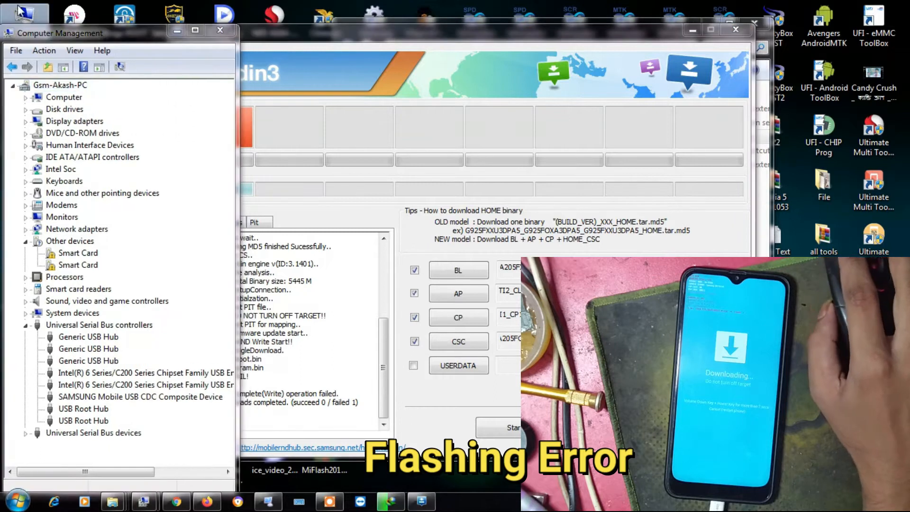
Open the ALL FLASH FILE & BOX (D:) drive in Windows Explorer and check the contents of the desktop's File folder.
key(super+e)
double_click(376, 251)
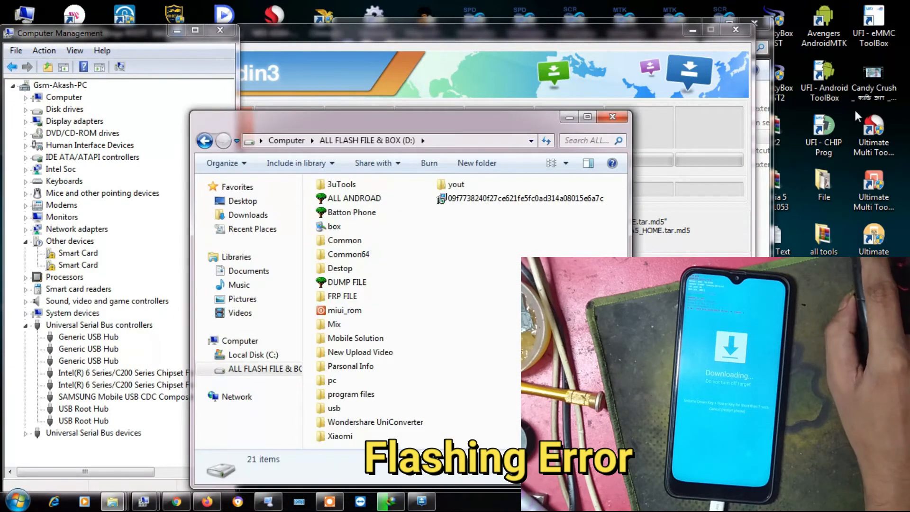
click(830, 193)
double_click(830, 193)
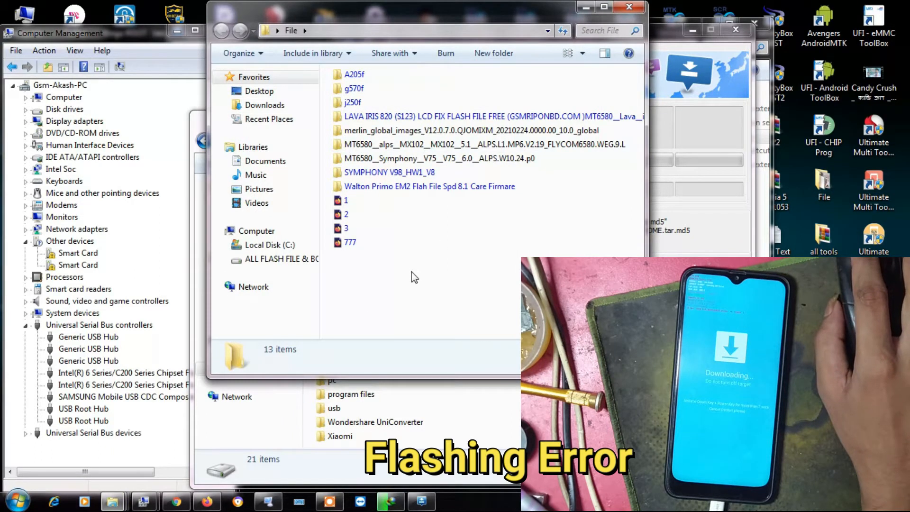
click(586, 6)
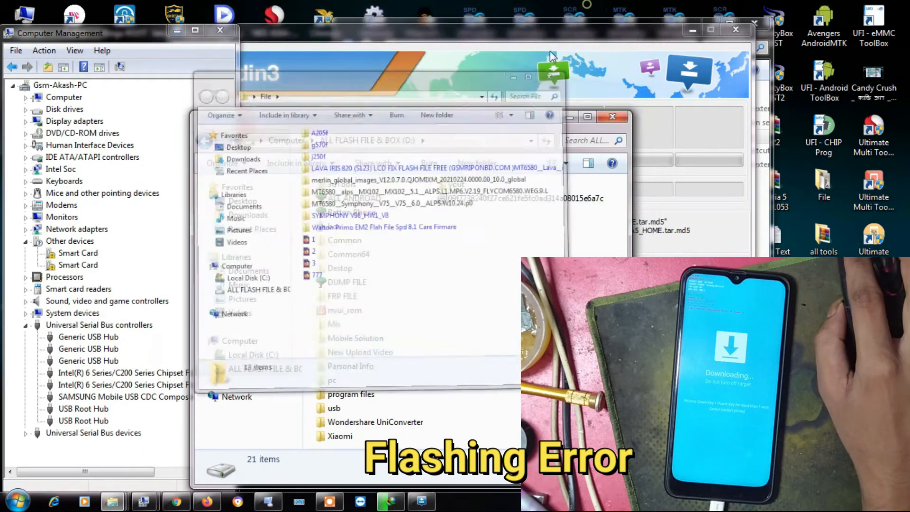
Browse through ALL ANDROAD, SAMSUNG, A and A205F on drive D: to the firmware archive in the new update folder.
double_click(342, 198)
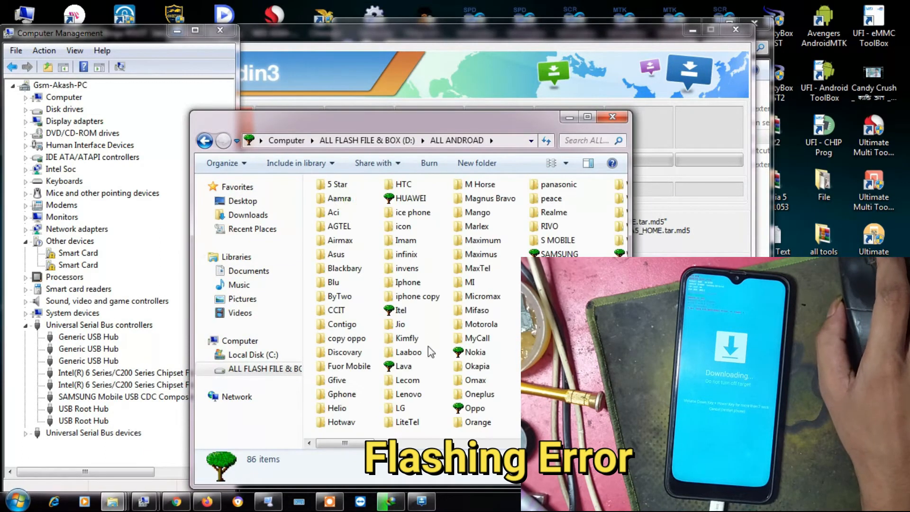
scroll(429, 347, down, 3)
double_click(438, 255)
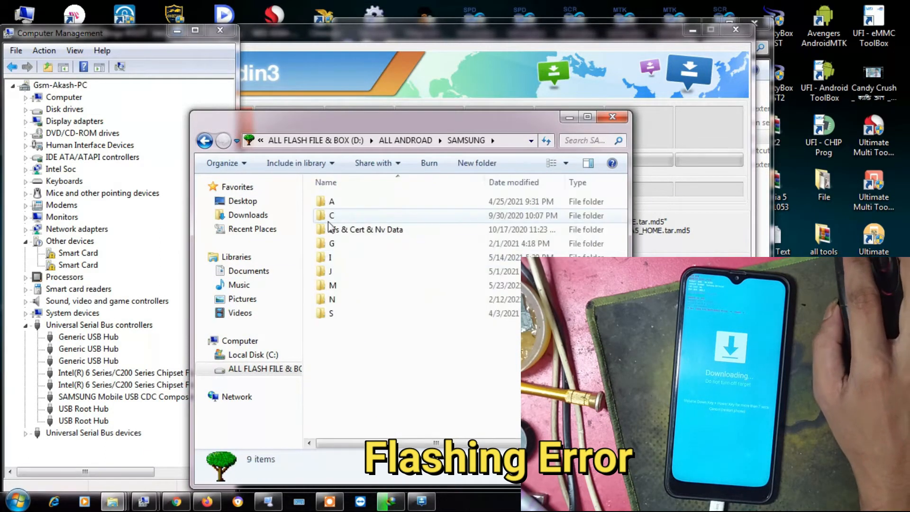
double_click(331, 202)
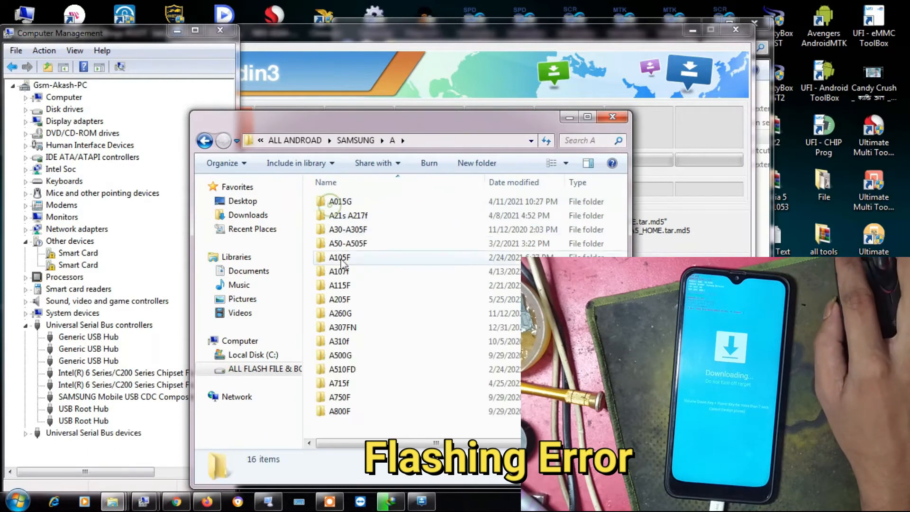
double_click(340, 299)
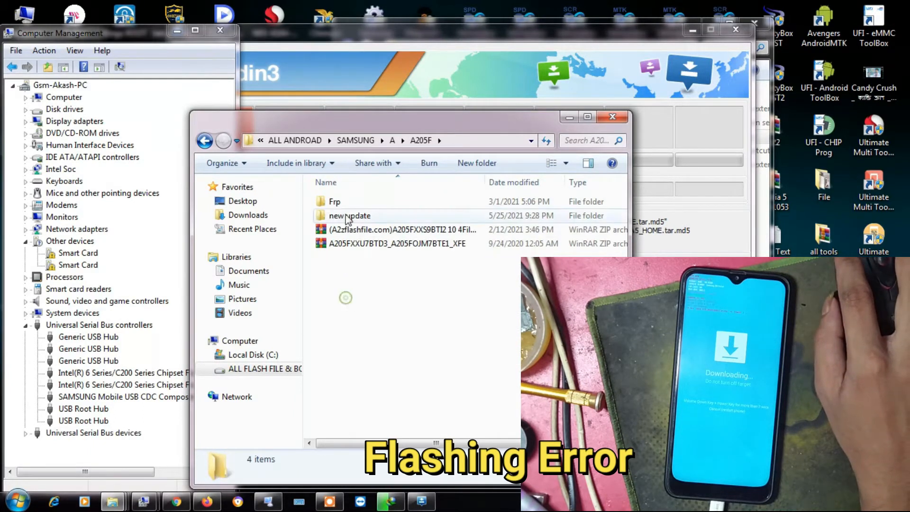
double_click(348, 217)
right_click(355, 204)
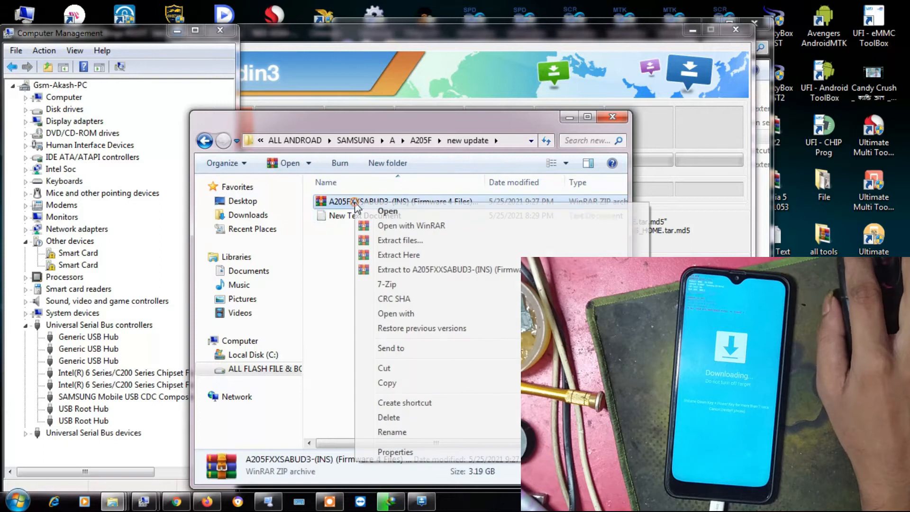
Return to the A205F folder and copy the name of its new update folder.
click(204, 140)
click(334, 217)
right_click(343, 217)
click(387, 261)
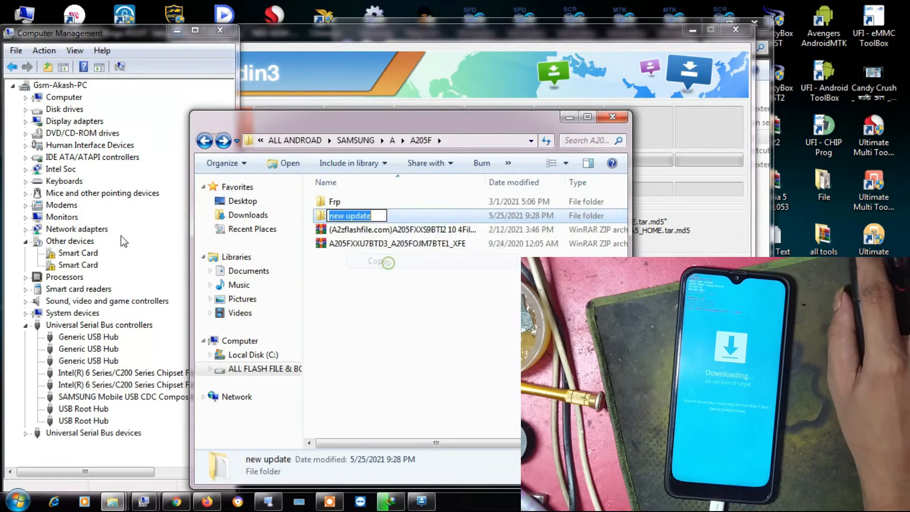
Create a folder named "new update" inside the desktop's File folder using the copied name, and minimize that window.
click(824, 196)
double_click(824, 196)
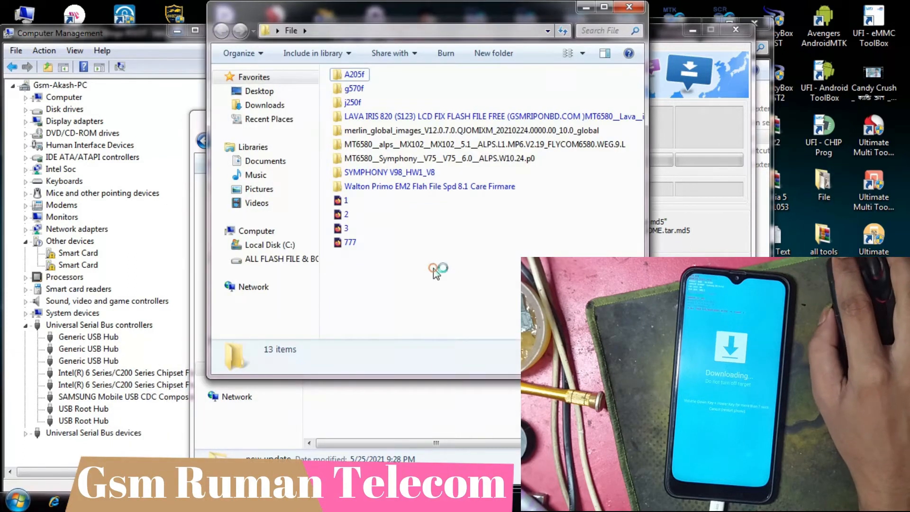
right_click(435, 271)
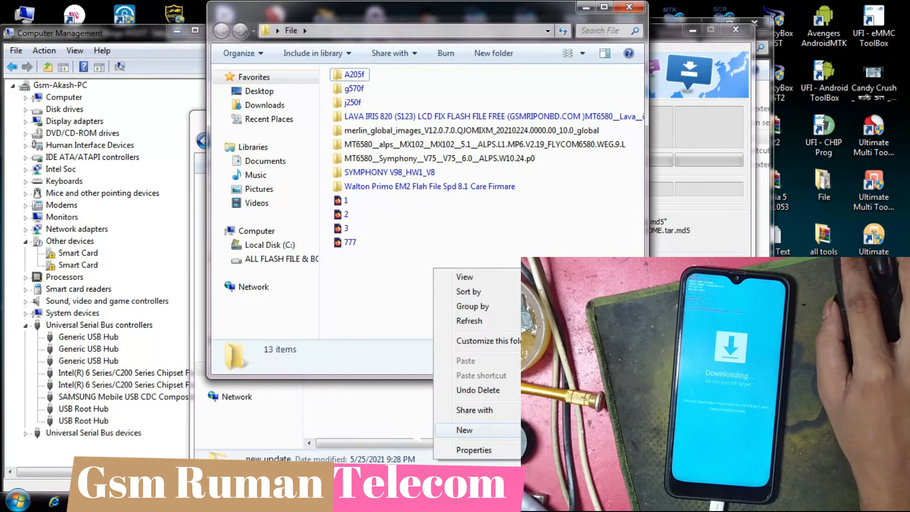
click(593, 349)
right_click(381, 175)
click(411, 234)
click(399, 294)
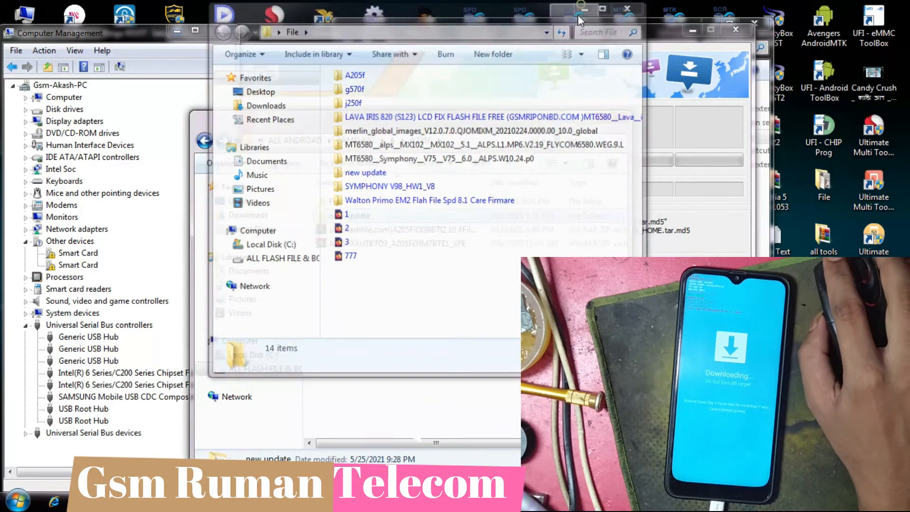
click(584, 9)
Extract the A205FXXSABUD3-(INS) (Firmware 4 Files) archive from drive D: into File\new update on the desktop.
double_click(345, 215)
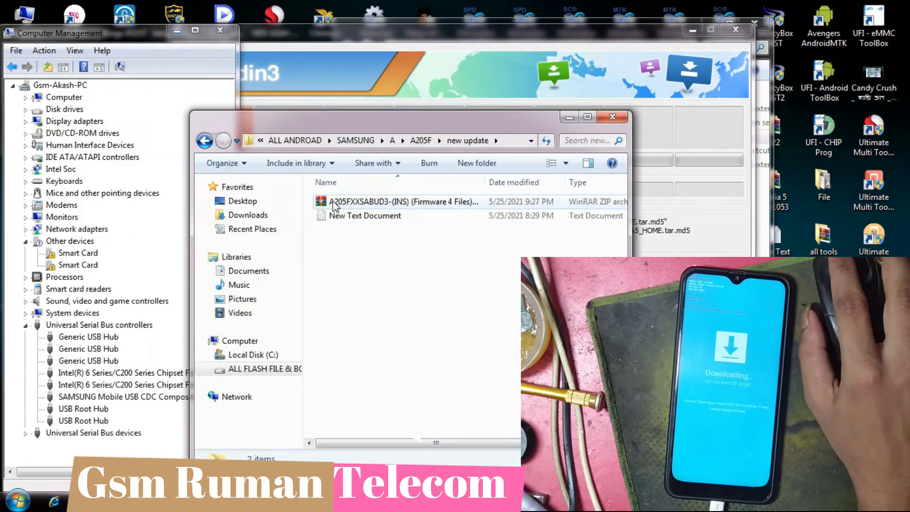
right_click(333, 201)
click(393, 239)
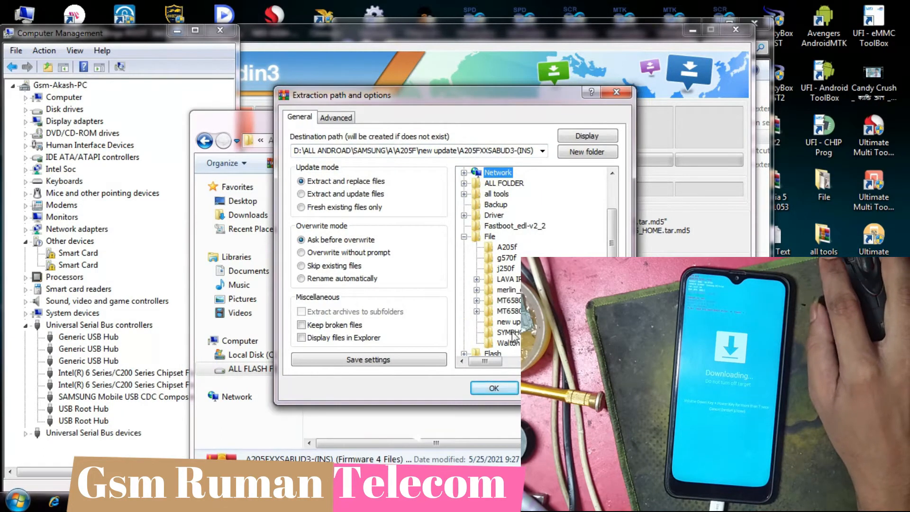
click(507, 322)
click(494, 388)
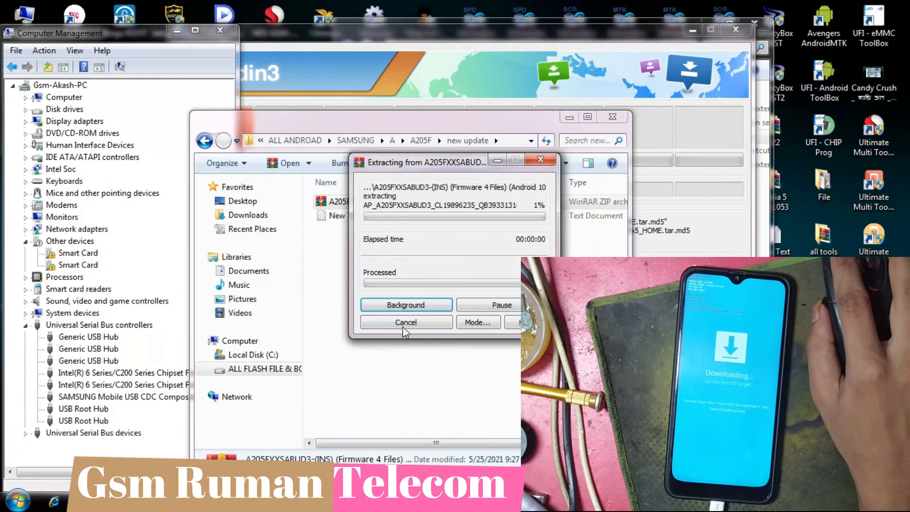
drag(415, 163, 457, 164)
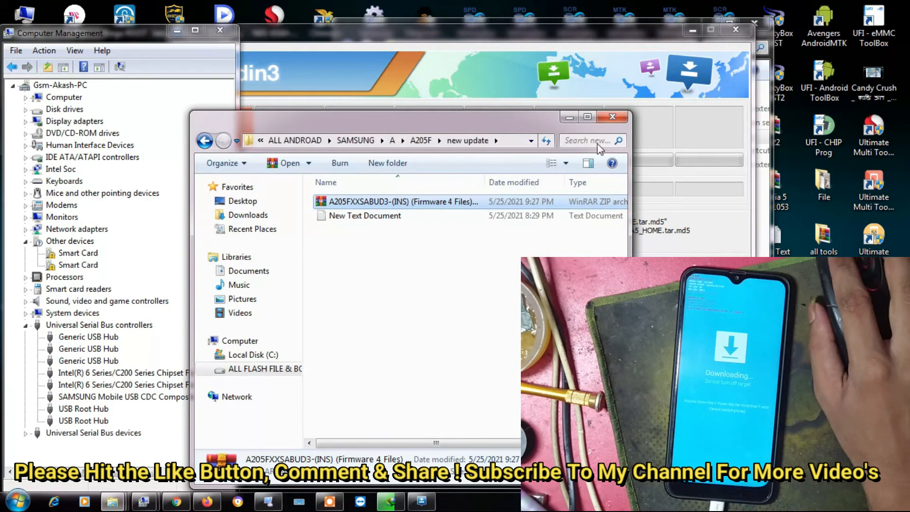
Switch back to Odin3 and reset it to clear the loaded firmware files and log.
click(570, 116)
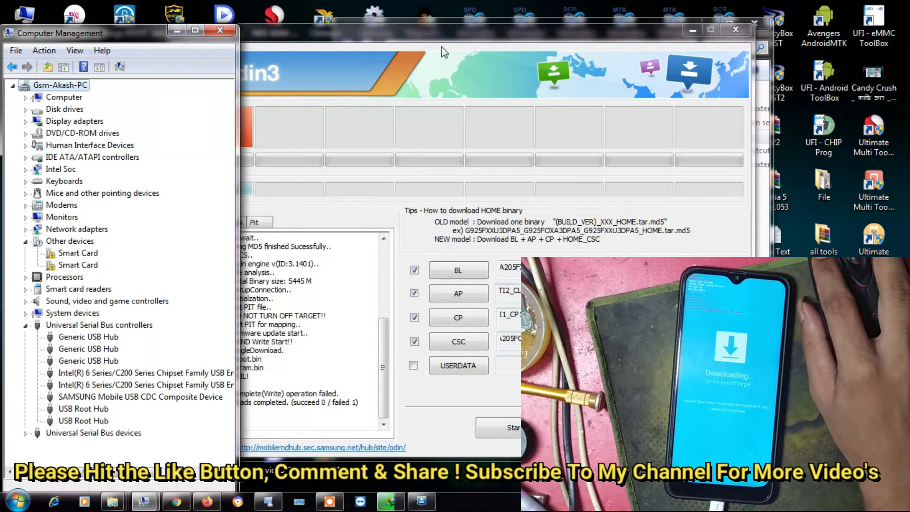
drag(428, 26, 436, 25)
click(550, 426)
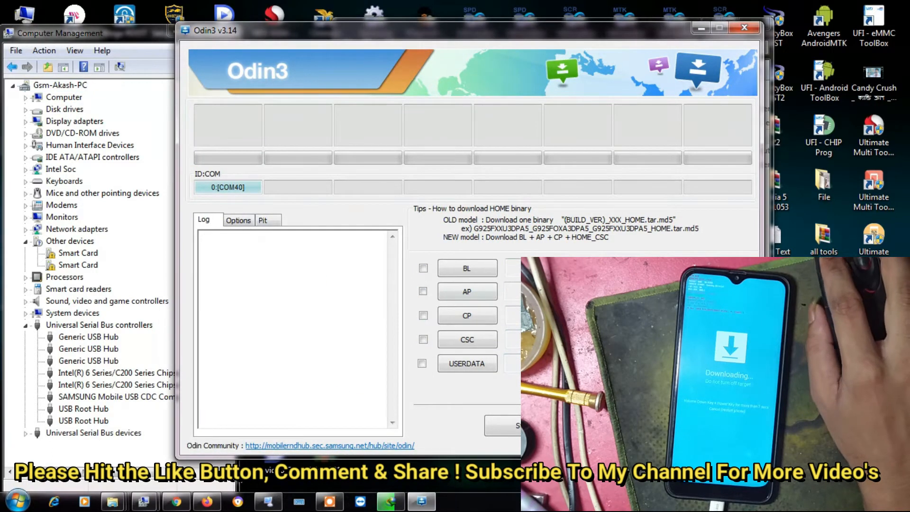
Load the BL_A205FXXSABUD3 and AP_A205FXXSABUD3 files from File\new update into the BL and AP slots.
click(467, 268)
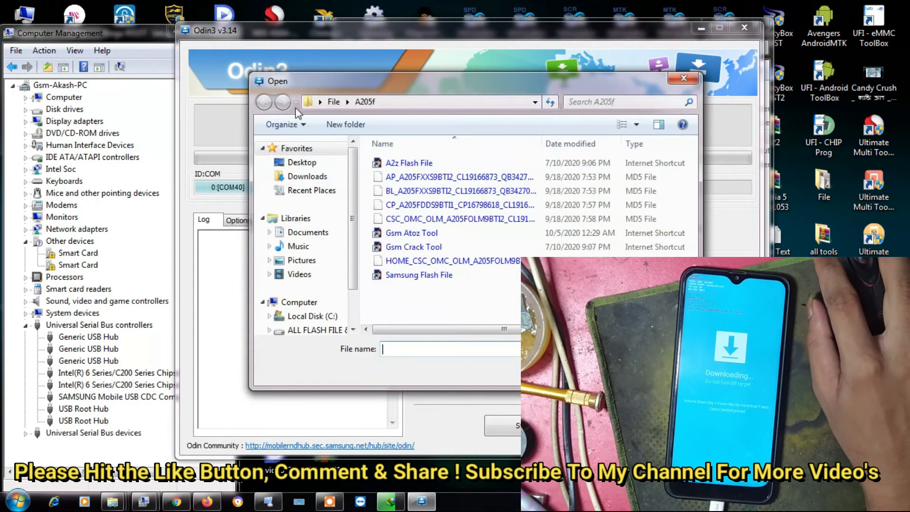
click(334, 101)
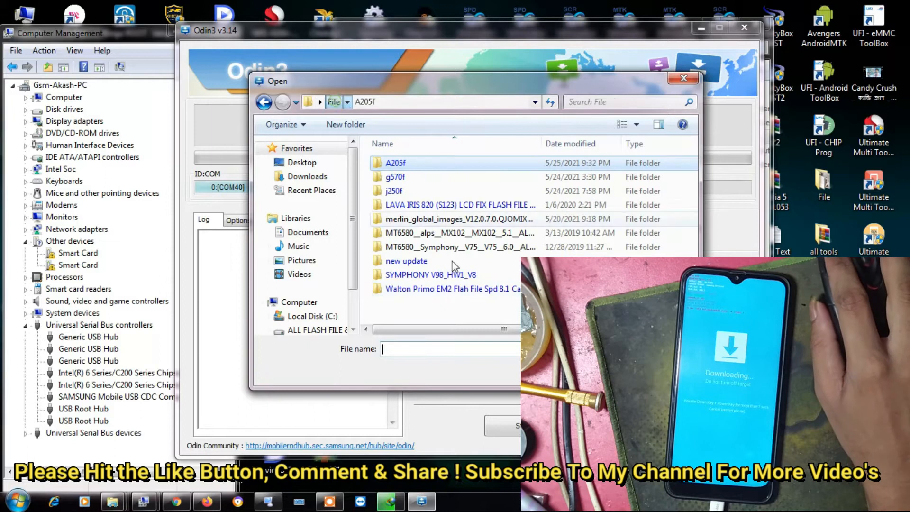
double_click(398, 261)
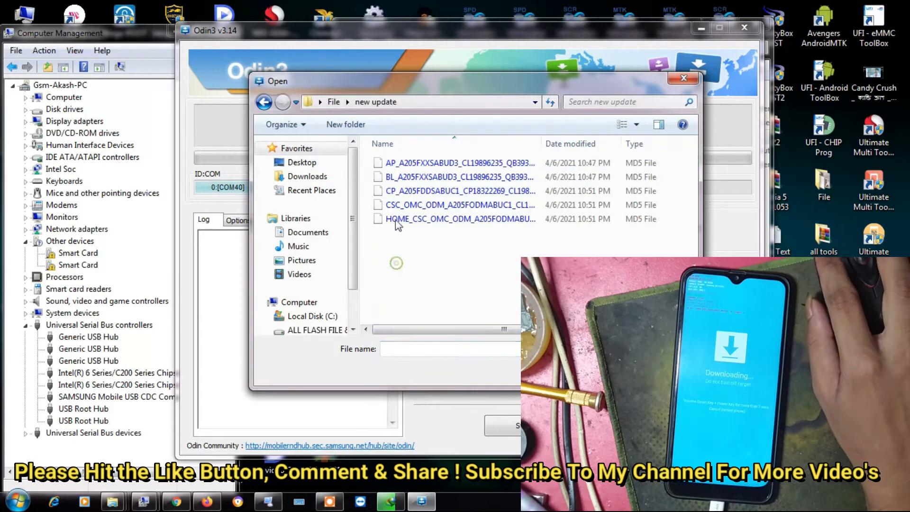
double_click(398, 176)
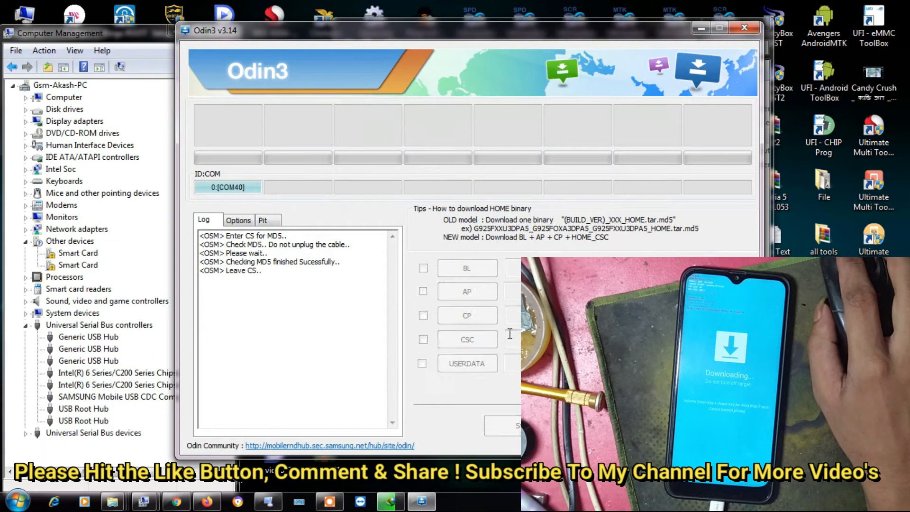
click(468, 291)
click(430, 164)
double_click(429, 163)
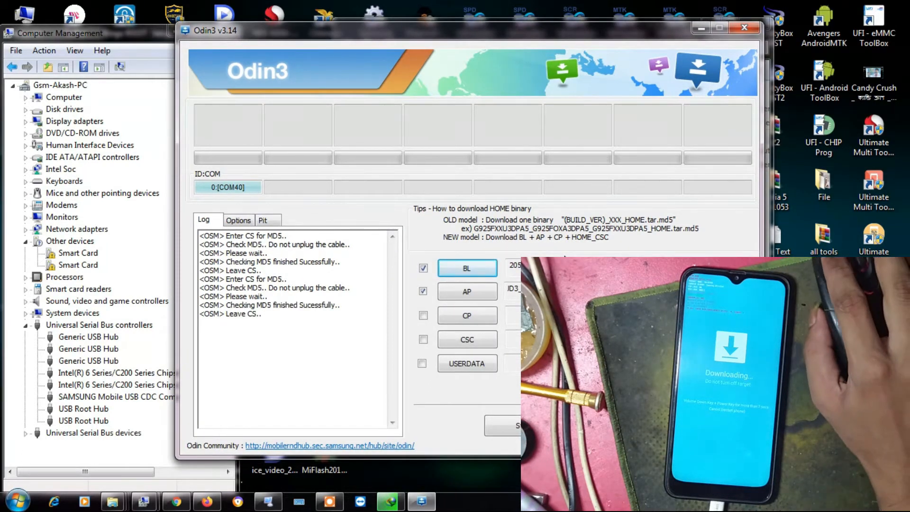
Load the CP_A205FDDSABUC1 and CSC_OMC_ODM_A205FODMABUC1 files from the new update folder into the CP and CSC slots.
click(494, 317)
double_click(410, 194)
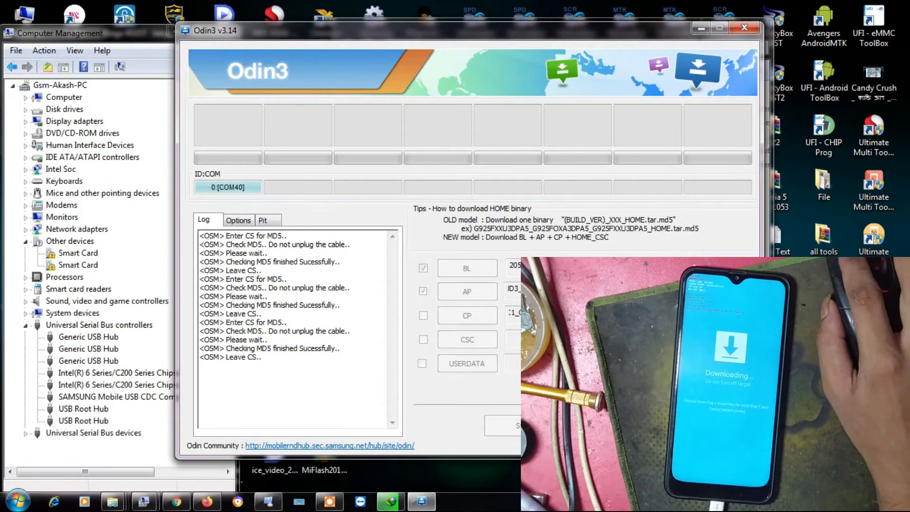
click(472, 341)
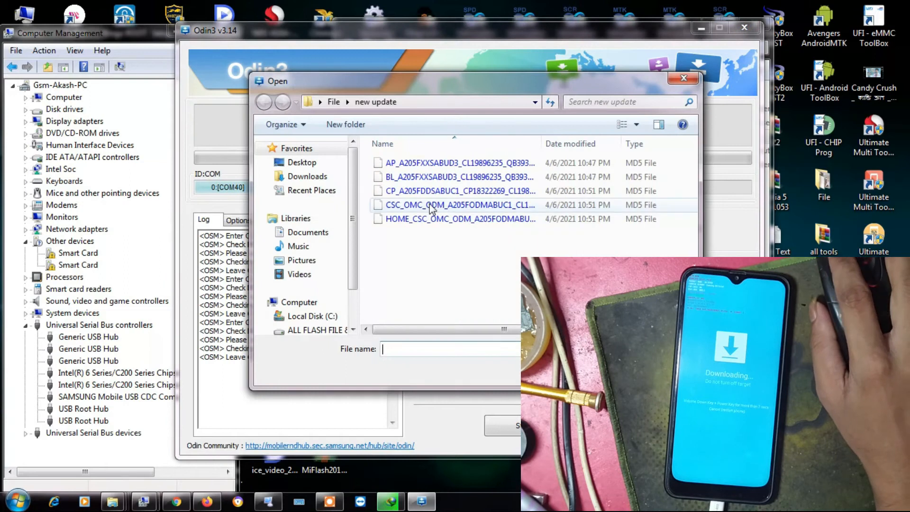
double_click(412, 205)
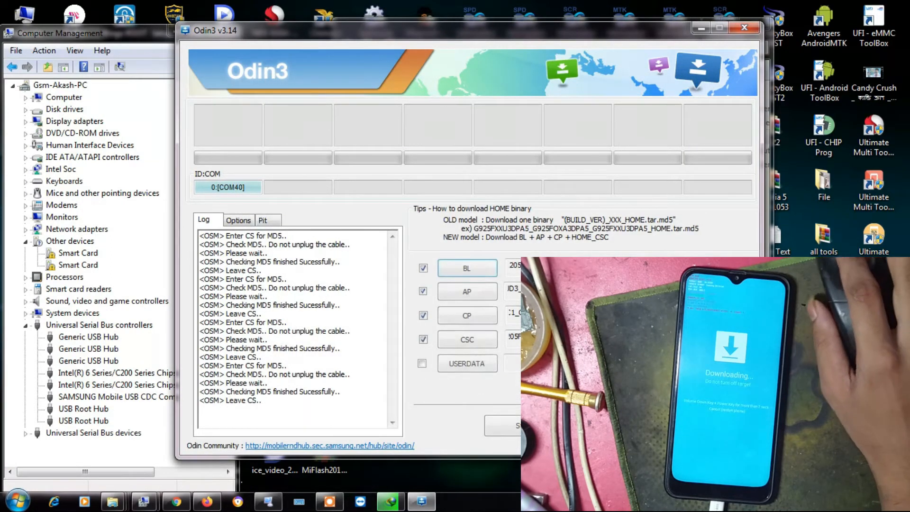
Arrange Odin3 beside the Computer Management window and start flashing the phone with the four loaded A205F update files.
drag(275, 35, 342, 41)
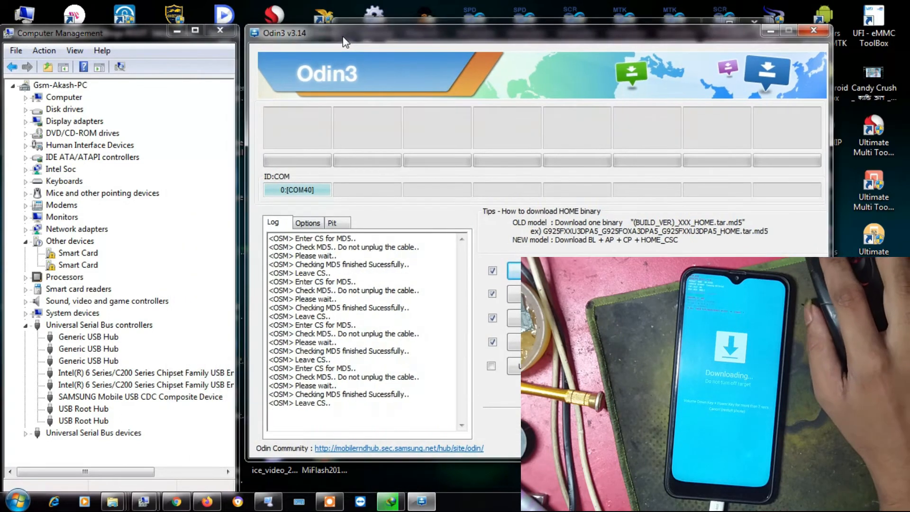
drag(82, 36, 82, 32)
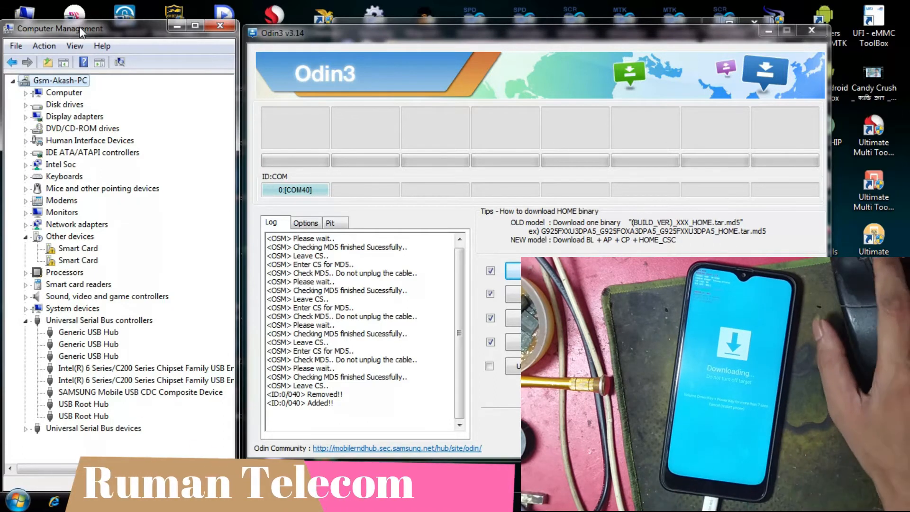
drag(455, 30, 463, 30)
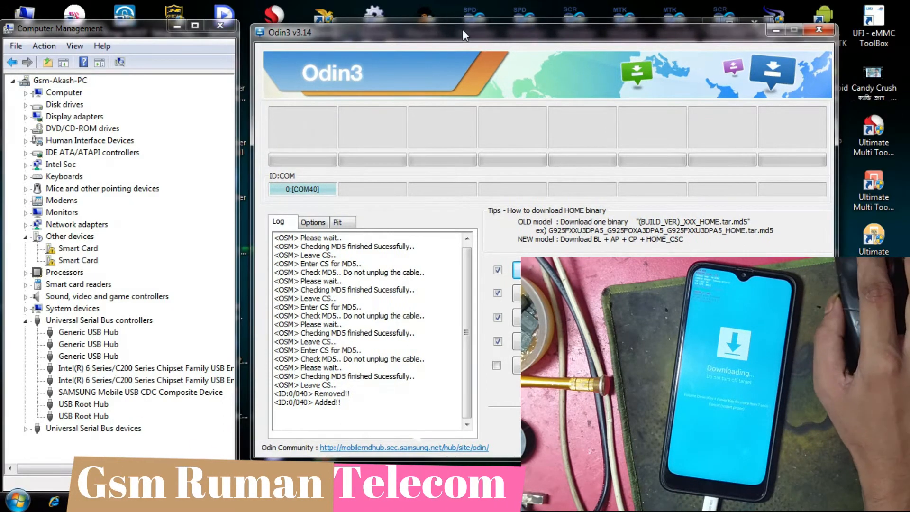
click(639, 428)
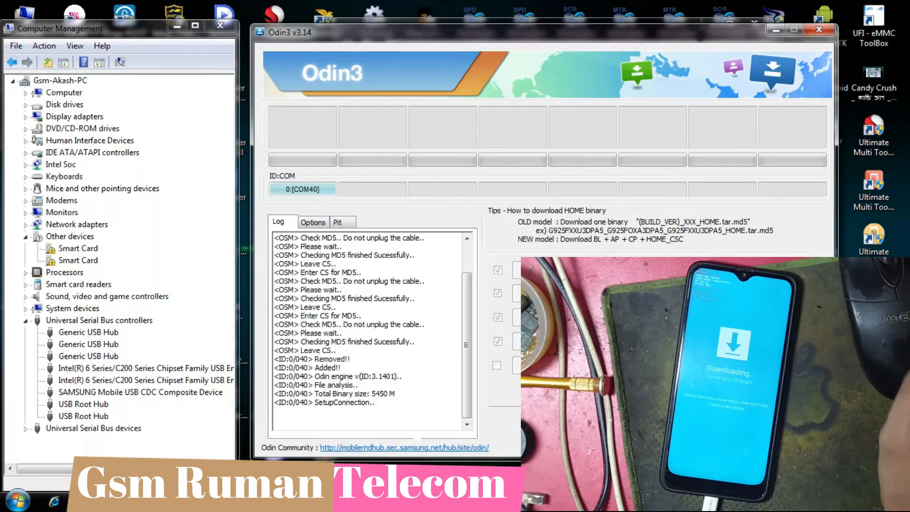